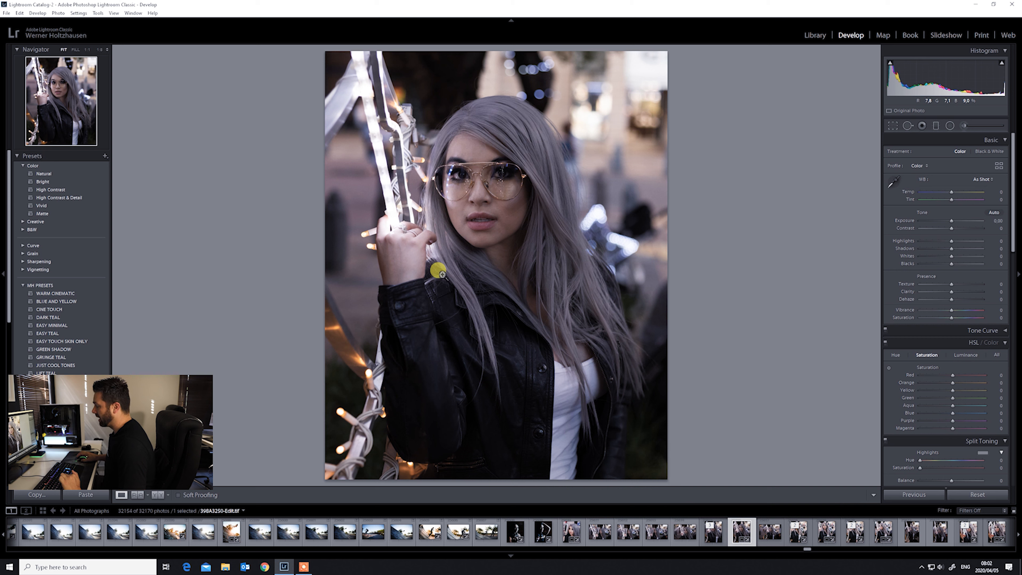
right_click(451, 251)
mouse_move(484, 321)
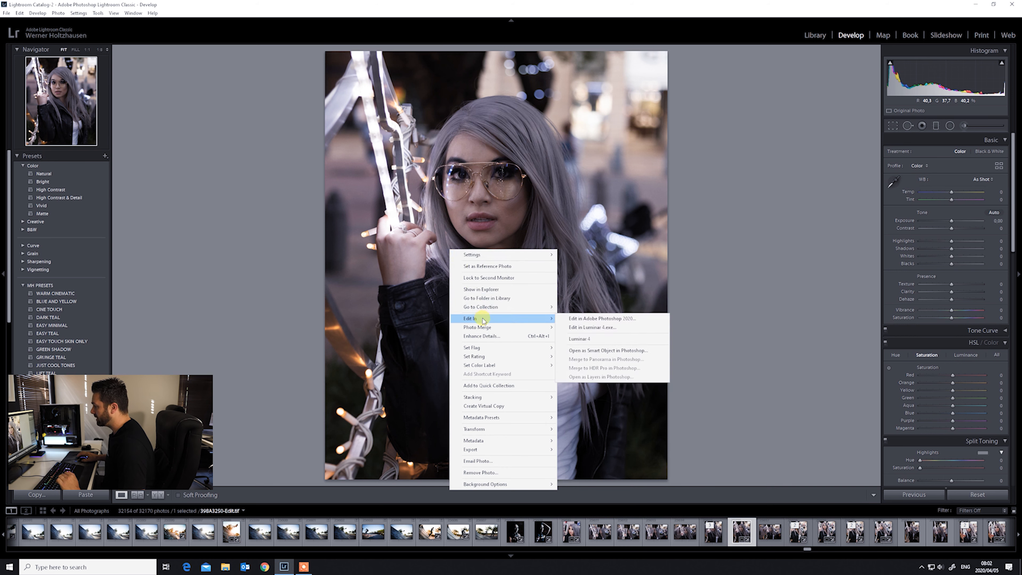
left_click(787, 269)
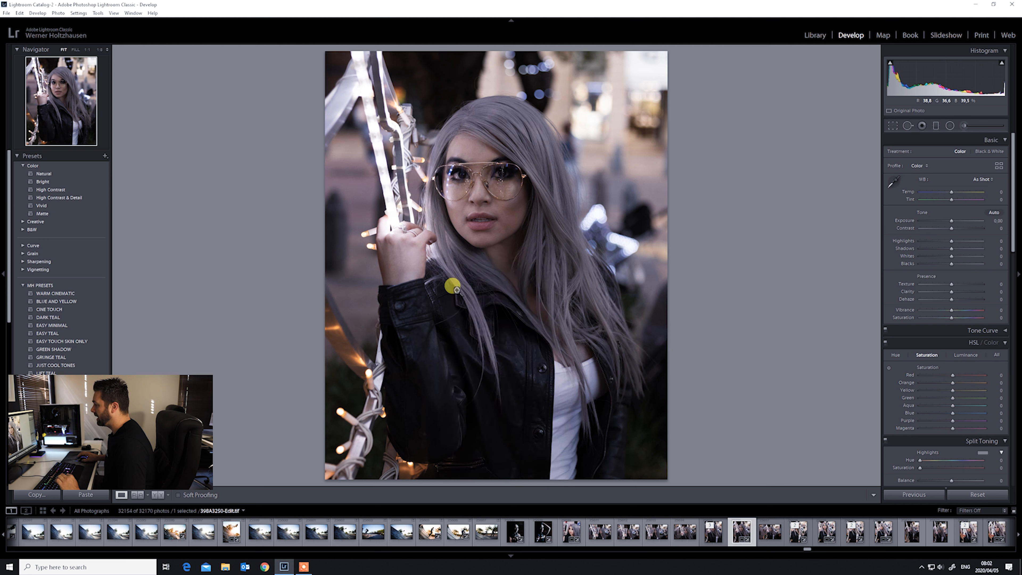
- Open the photo in Luminar 4 as an edited copy with Lightroom adjustments
right_click(397, 213)
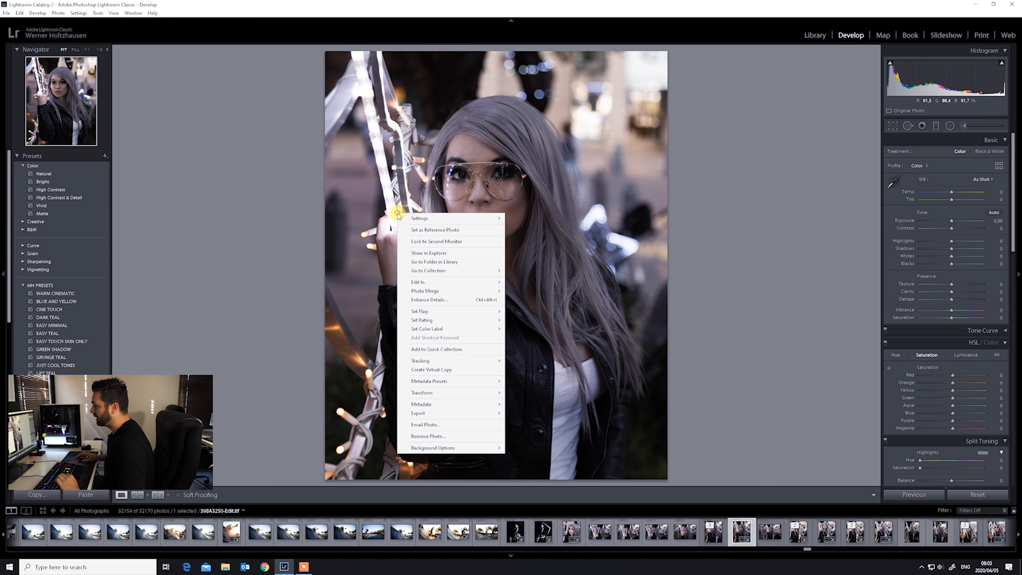
mouse_move(482, 282)
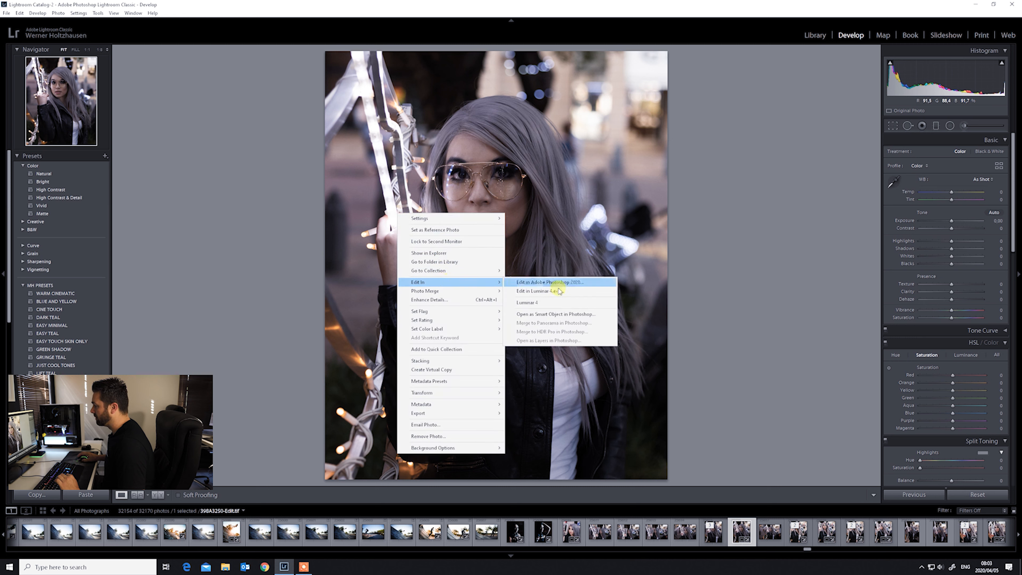
left_click(557, 303)
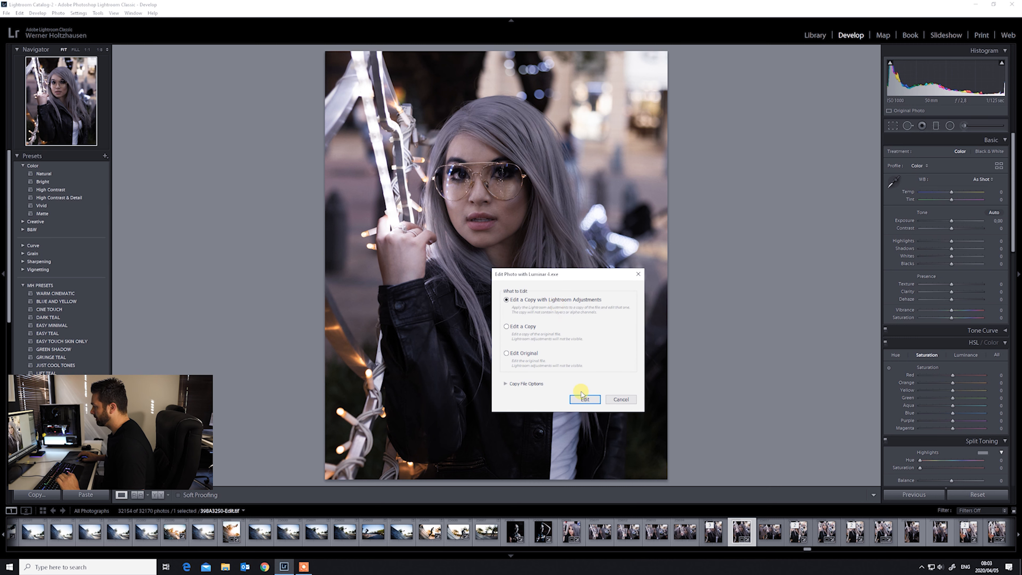
left_click(583, 399)
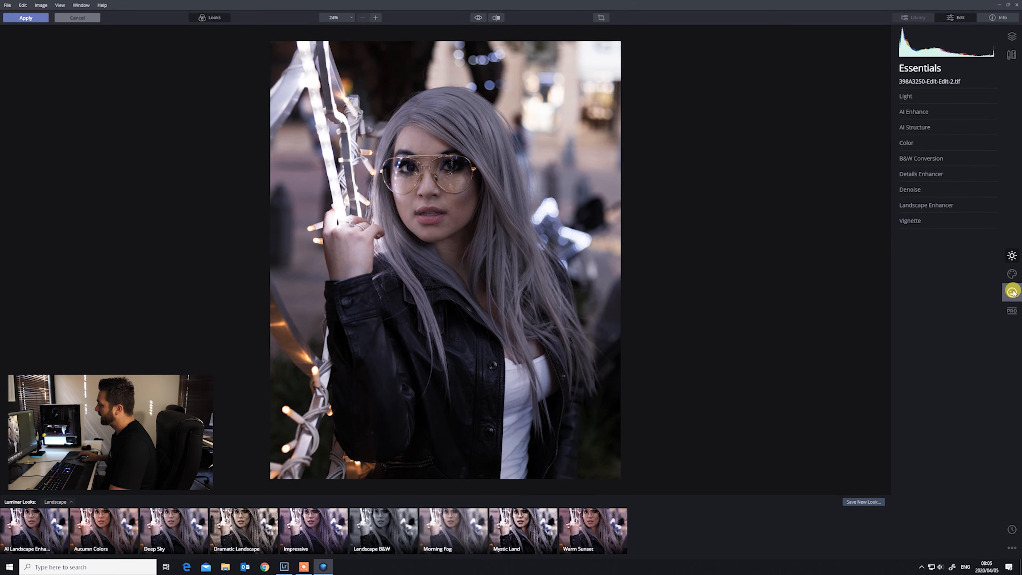
- Open AI Skin Enhancer in the Portrait tools and set its Amount to 42
left_click(1013, 292)
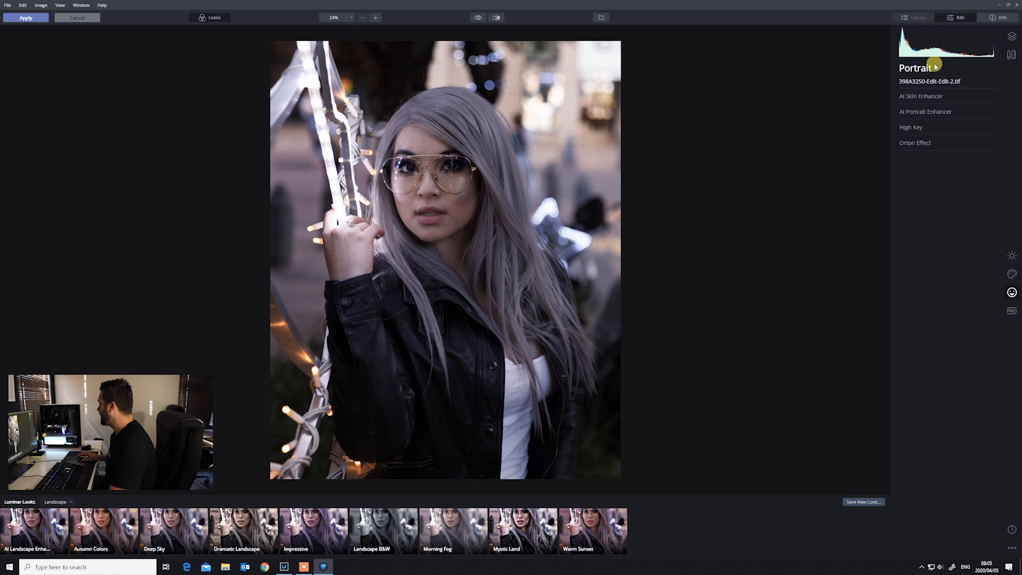
left_click(920, 98)
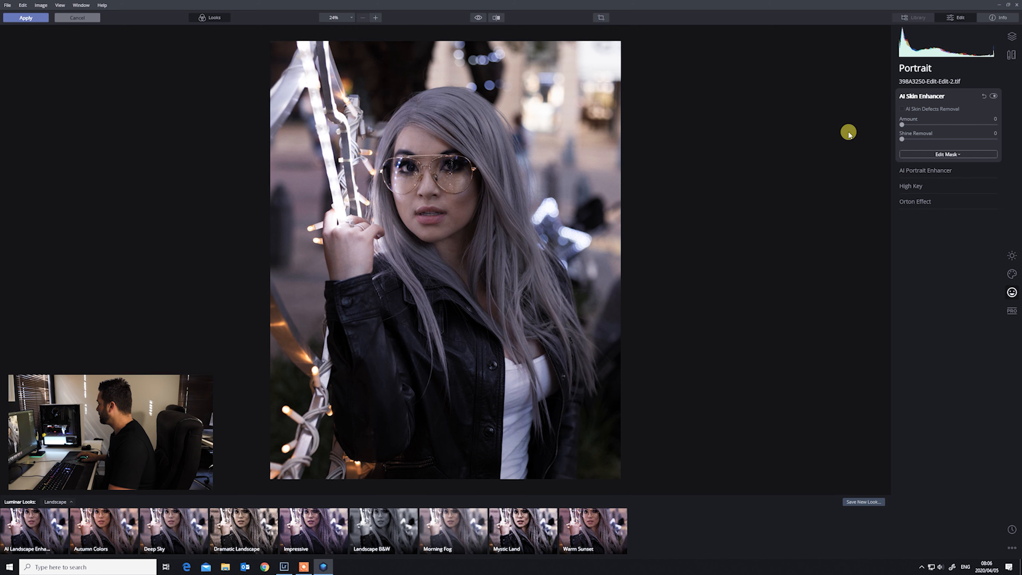
left_click_drag(904, 126, 941, 125)
- Enable AI Skin Defects Removal and set Shine Removal to 15
left_click(902, 110)
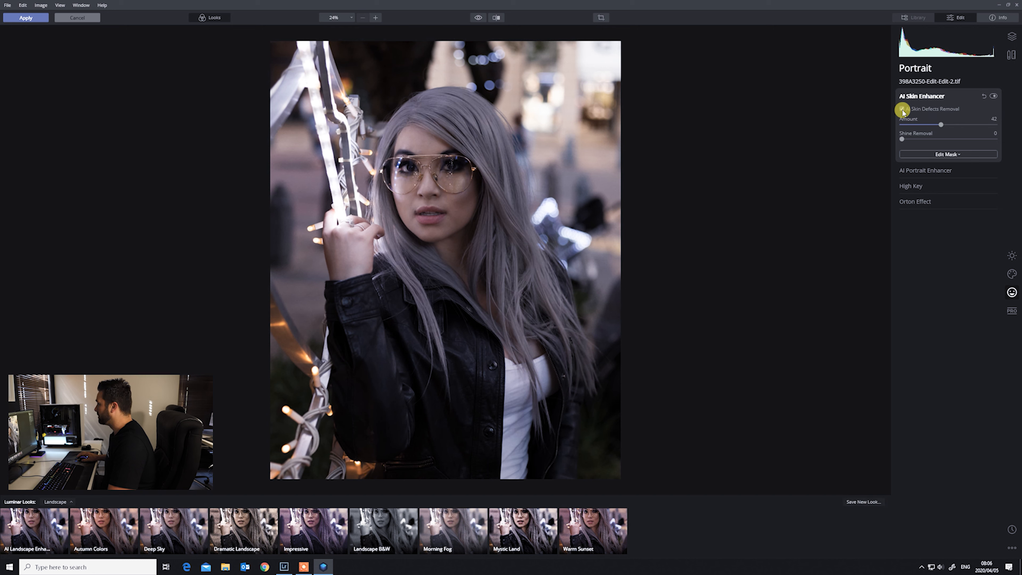
left_click(903, 139)
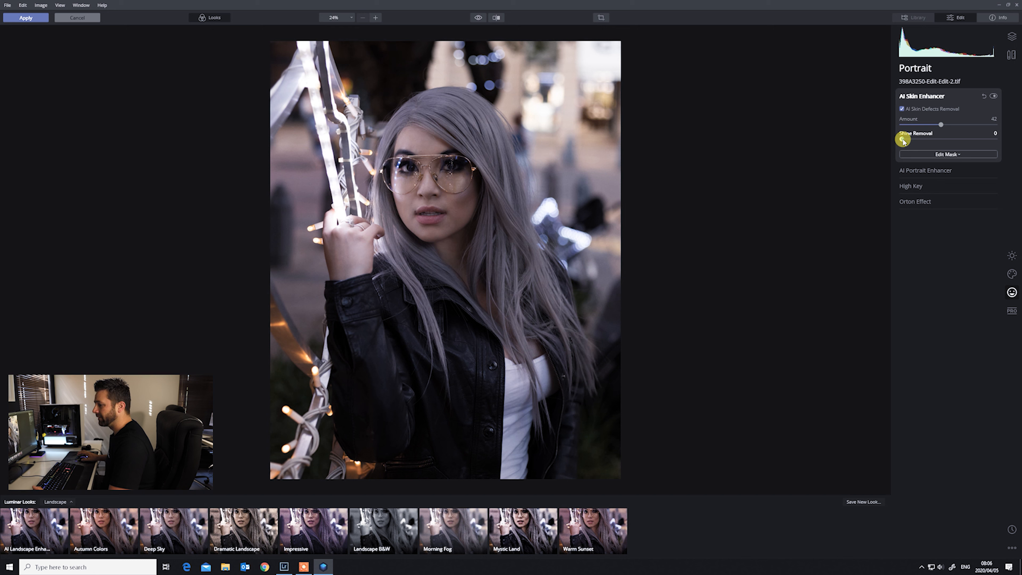
left_click_drag(902, 139, 916, 142)
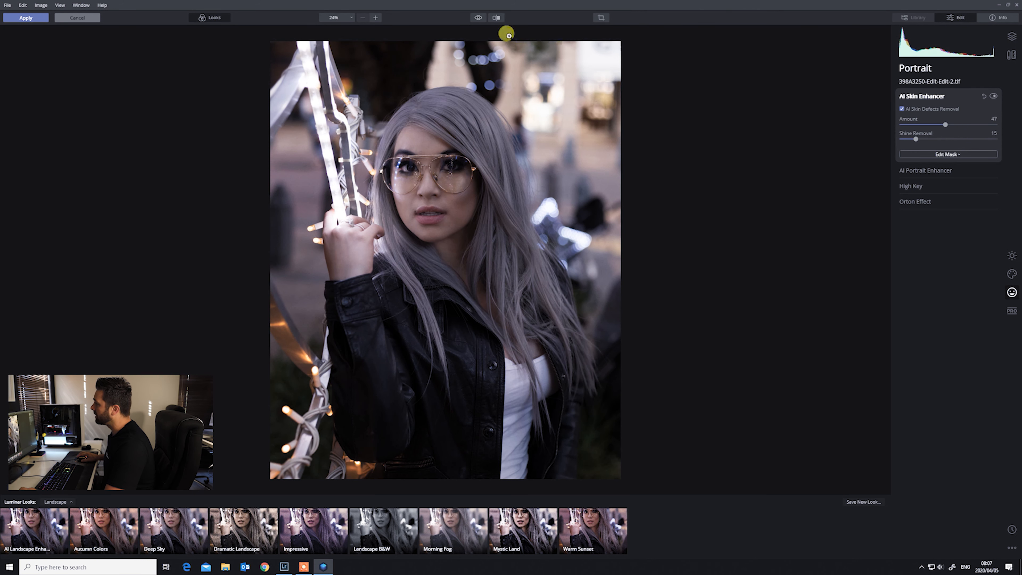
- Compare the before and after versions in split view, zoomed in on the face
left_click(497, 18)
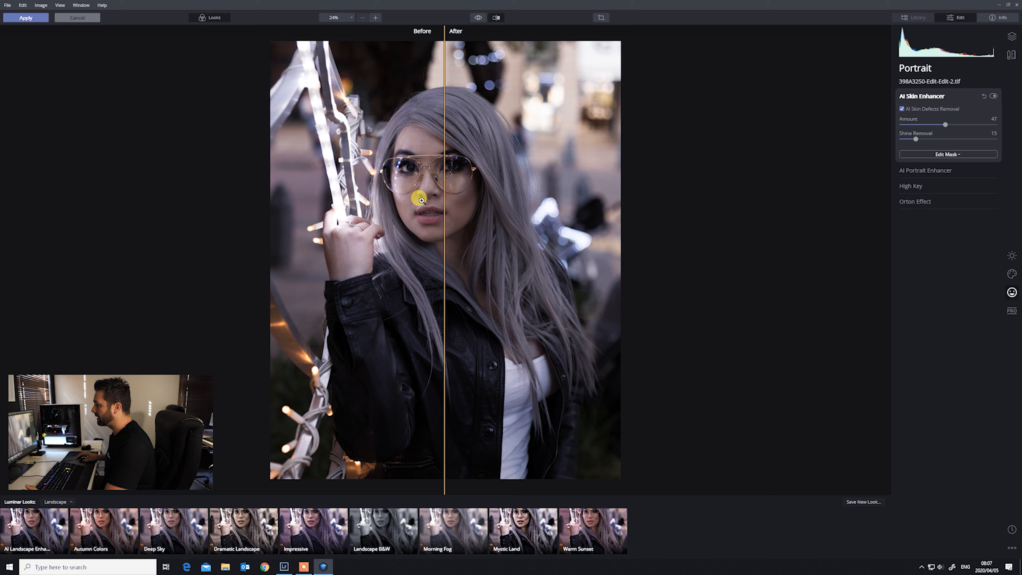
left_click(419, 164)
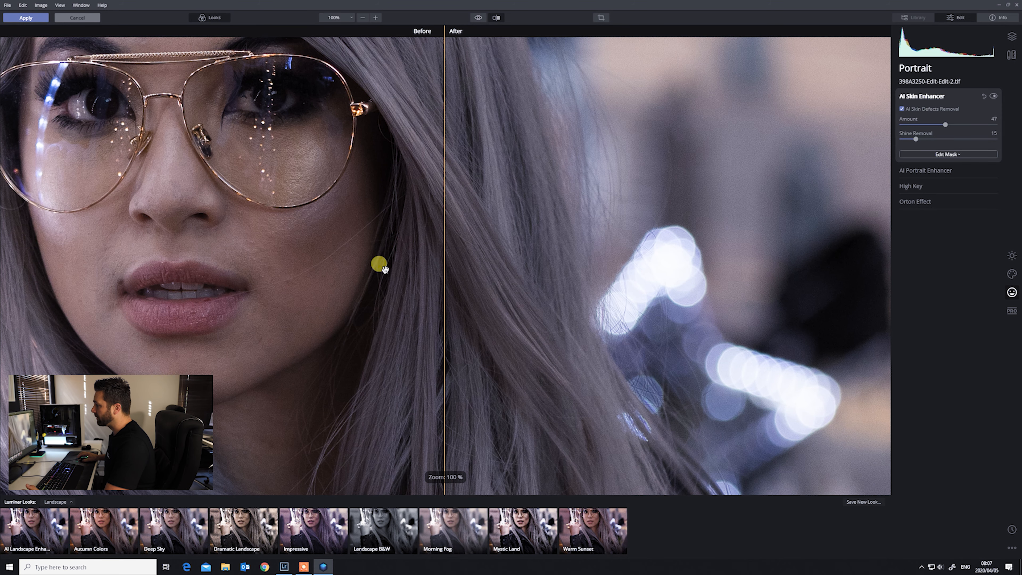
left_click_drag(311, 238, 374, 268)
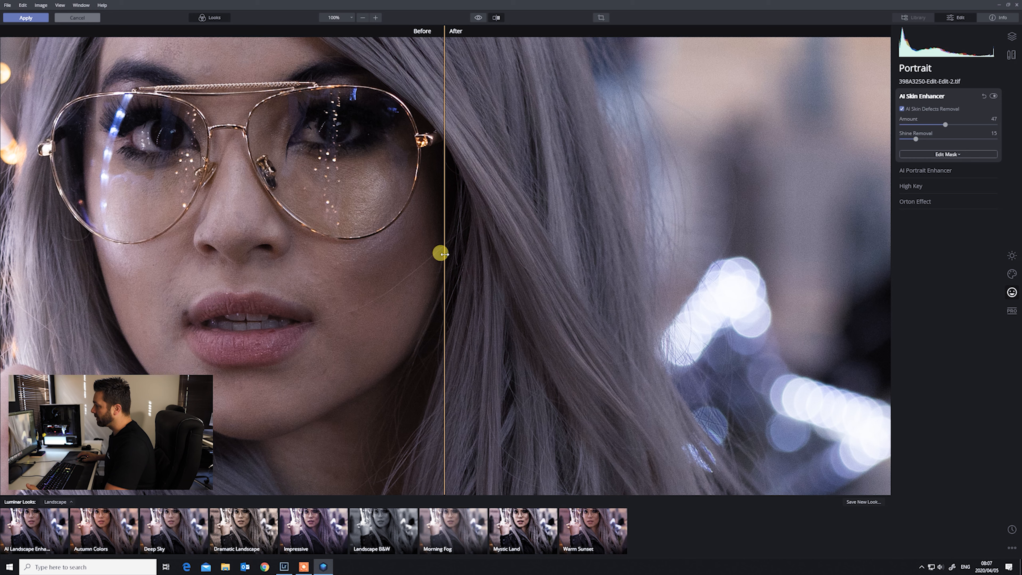
left_click_drag(444, 254, 387, 289)
double_click(367, 295)
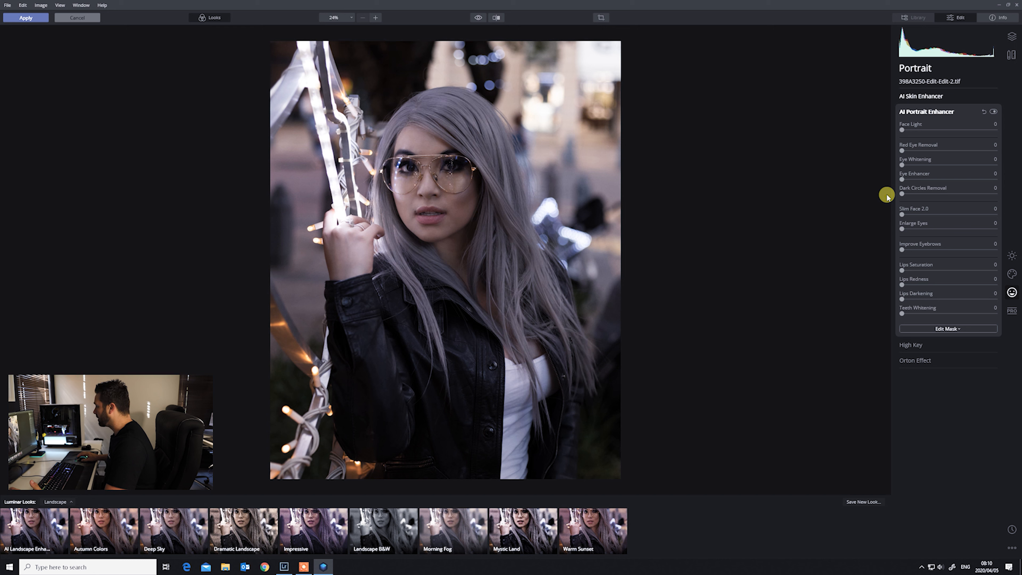
- In AI Portrait Enhancer, set Face Light to 20, Eye Whitening to 20, Eye Enhancer to 30 and Dark Circles Removal to 10
left_click_drag(902, 131, 921, 134)
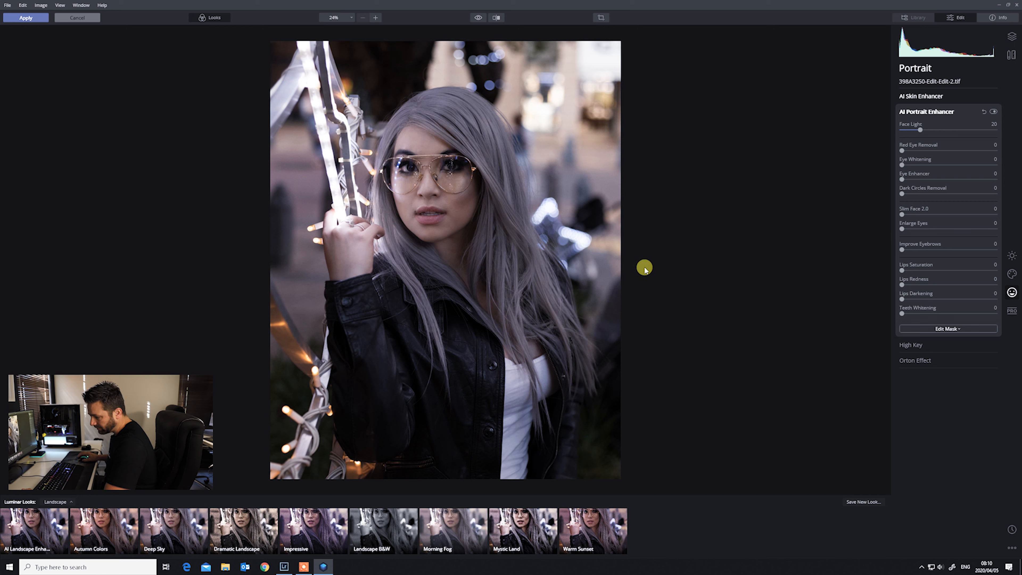
left_click_drag(902, 166, 922, 166)
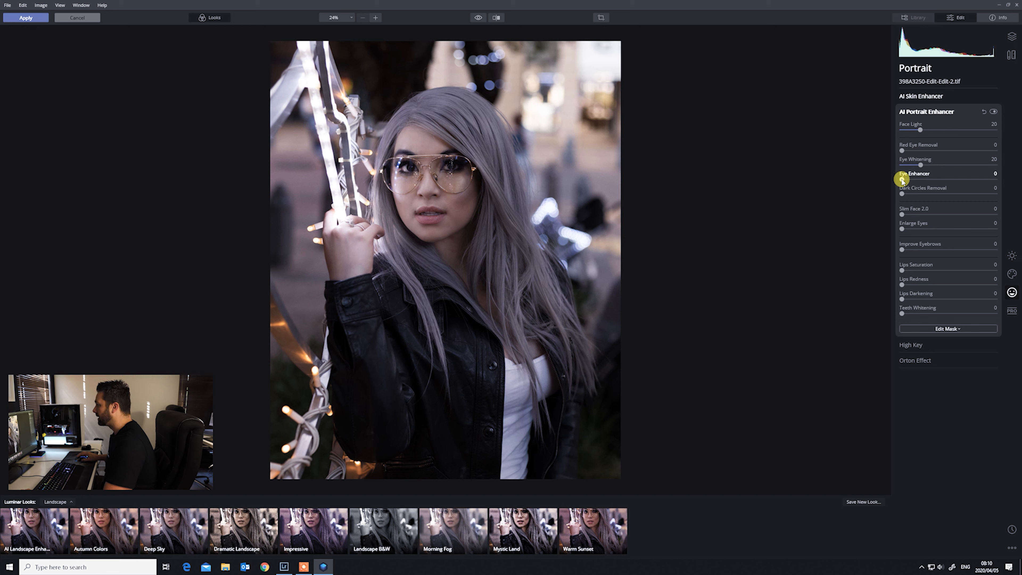
left_click_drag(902, 180, 929, 180)
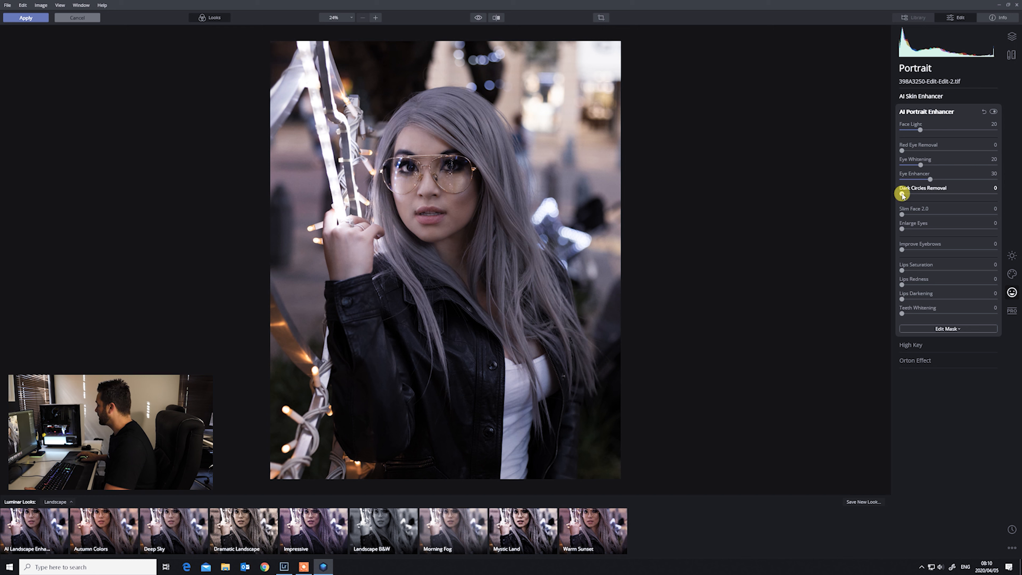
left_click_drag(902, 195, 911, 196)
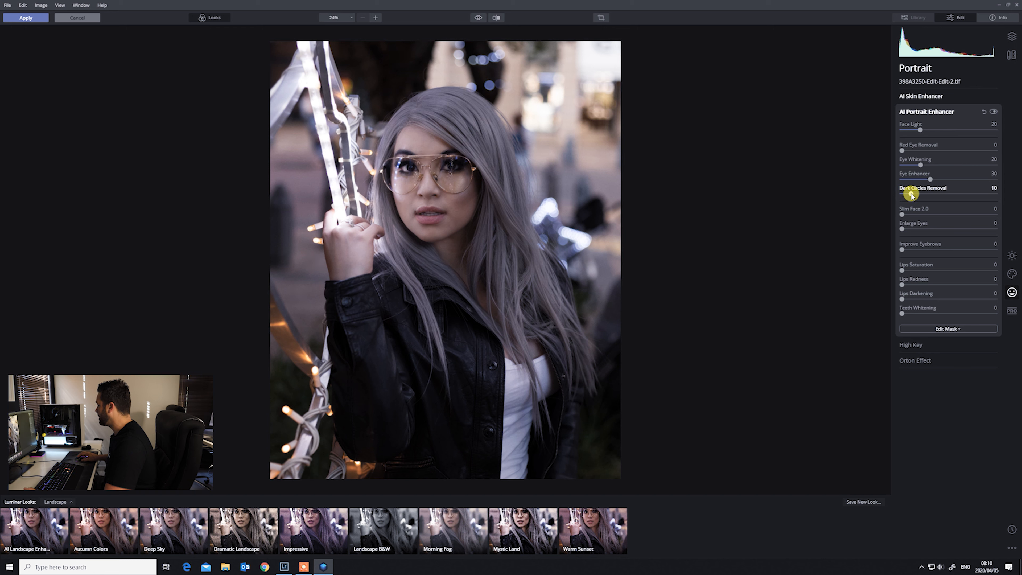
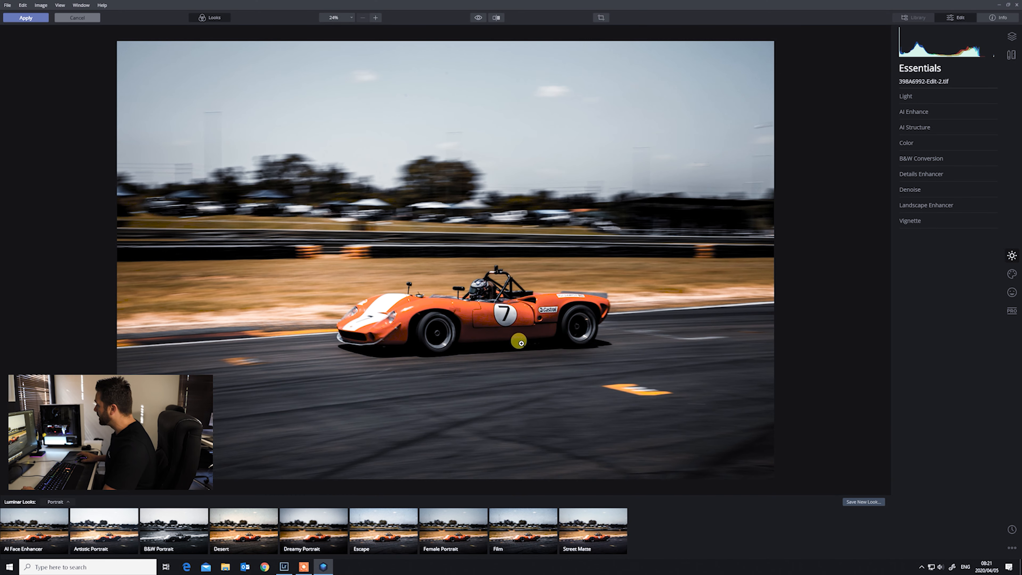
- Open AI Sky Replacement in the Creative tools and choose the Dramatic Sunset 2 sky
left_click(1011, 275)
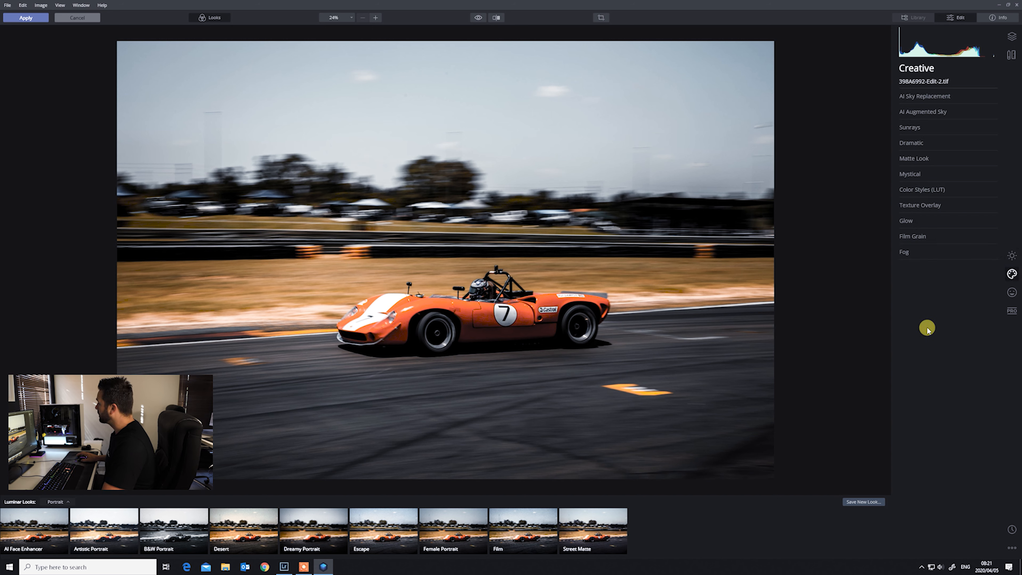
left_click(923, 99)
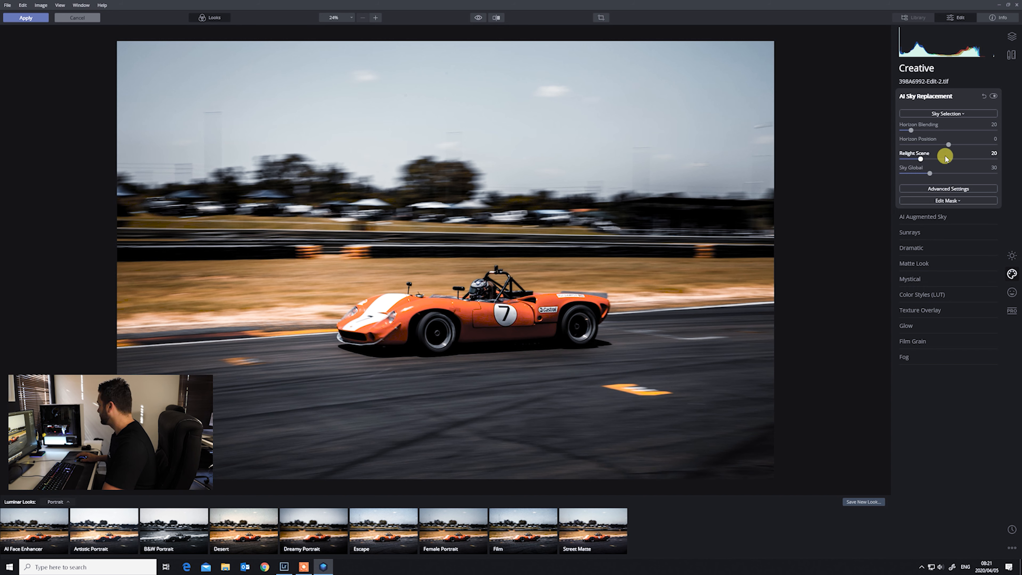
left_click(963, 115)
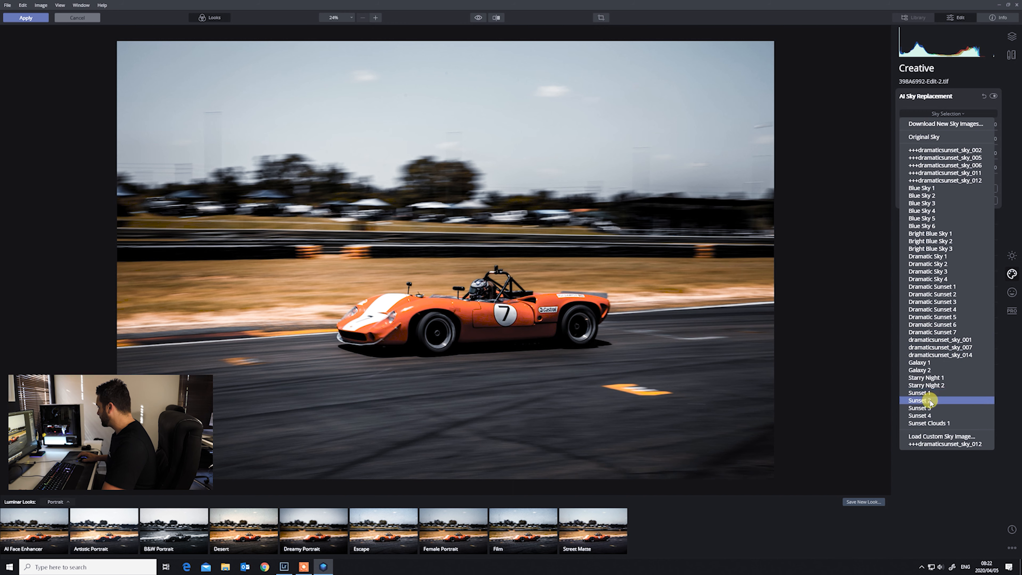
left_click(940, 295)
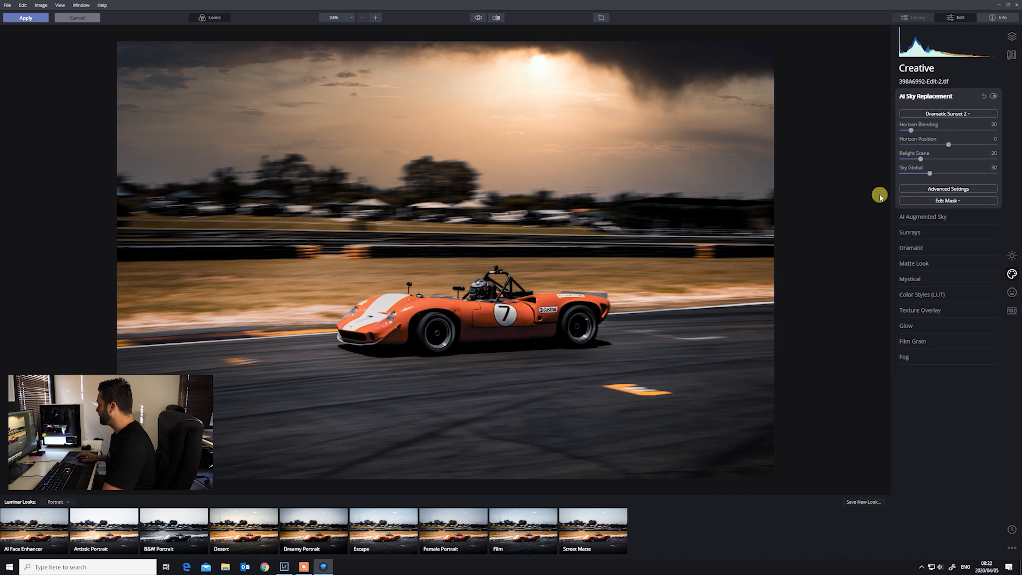
- Set Horizon Blending to 36, Relight Scene to 46 and Sky Global to 54
left_click_drag(914, 132, 916, 132)
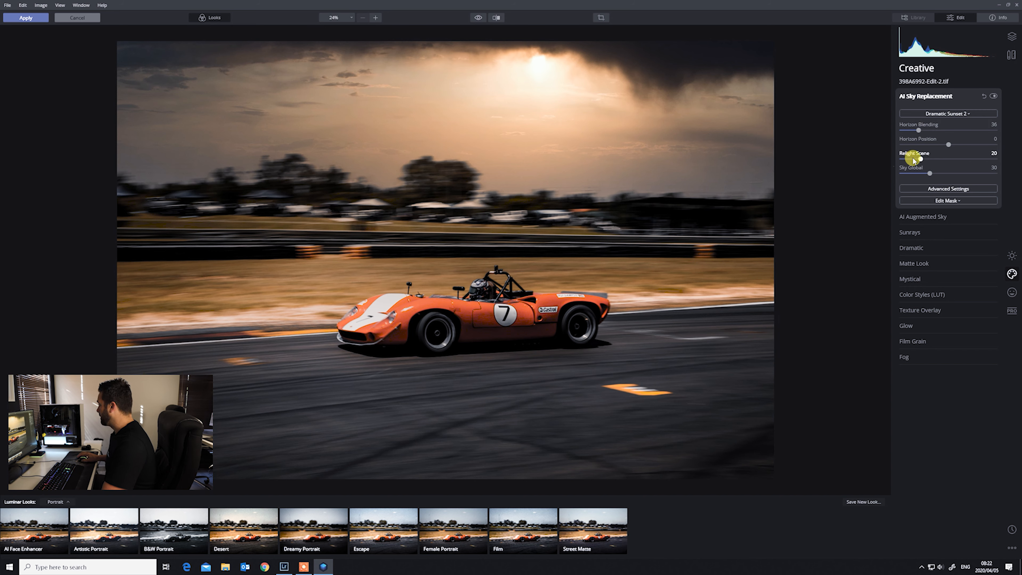
left_click_drag(922, 160, 946, 161)
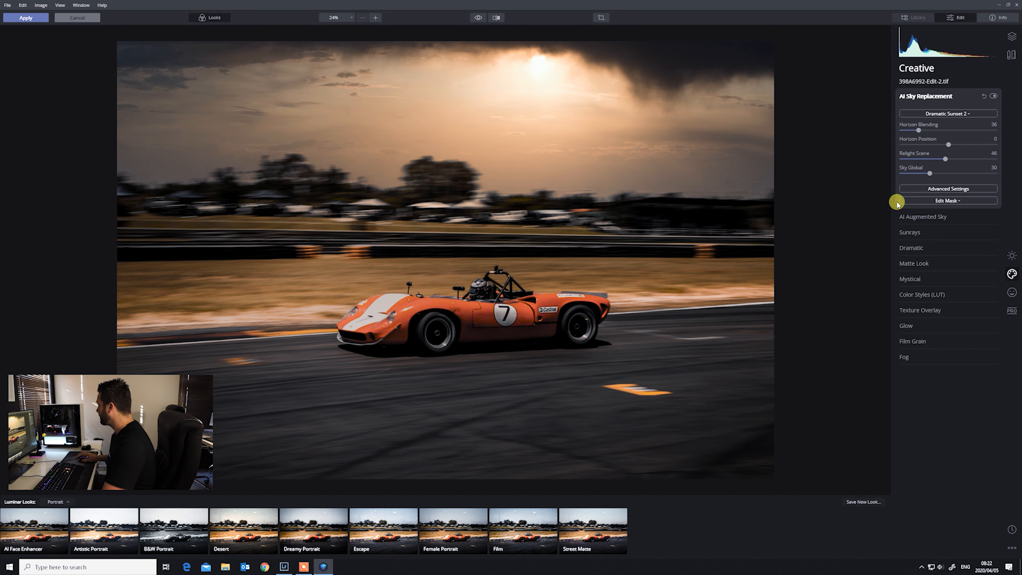
left_click_drag(932, 174, 952, 174)
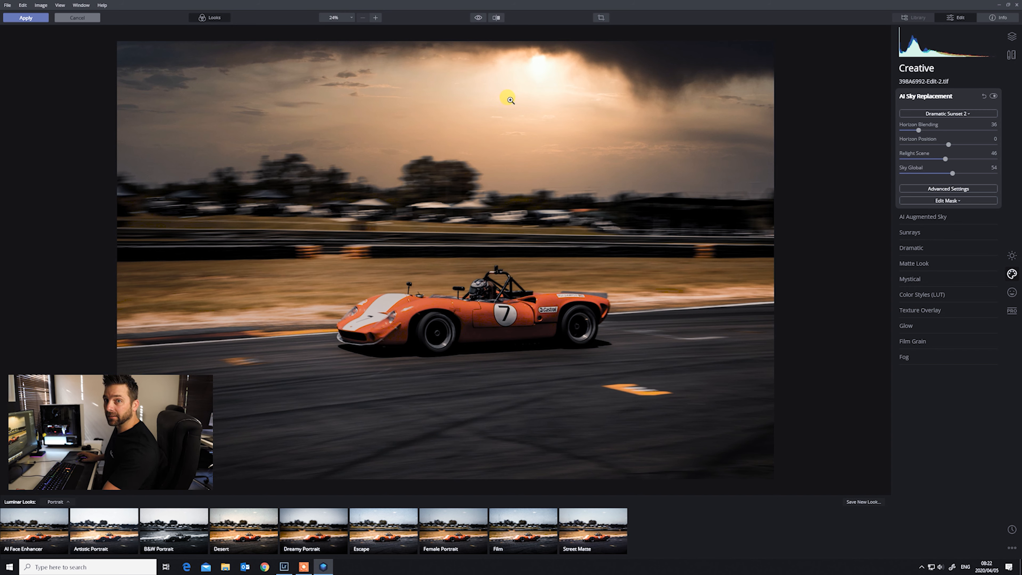
- Compare the before and after versions in split view
left_click(497, 18)
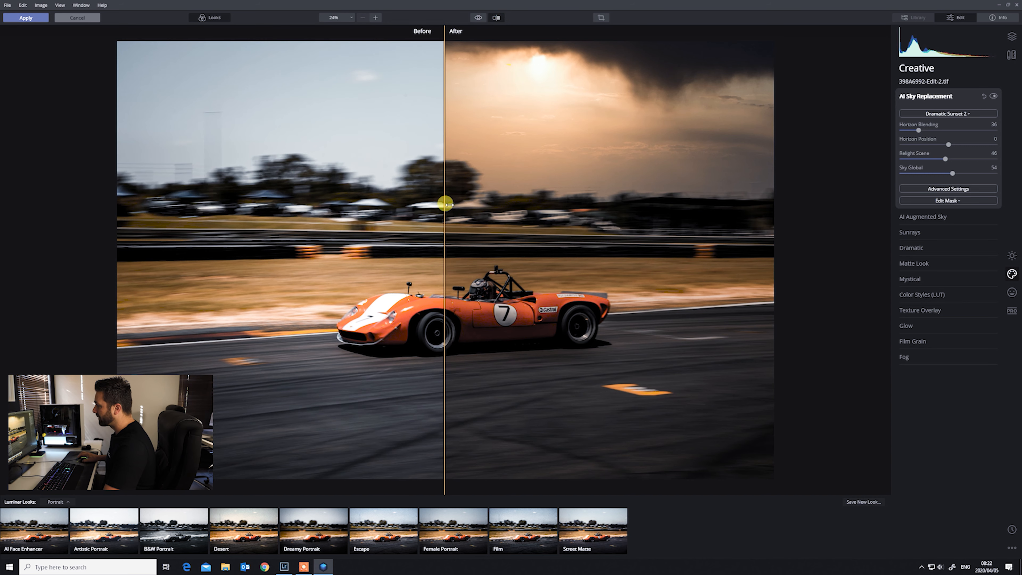
left_click_drag(445, 211, 478, 289)
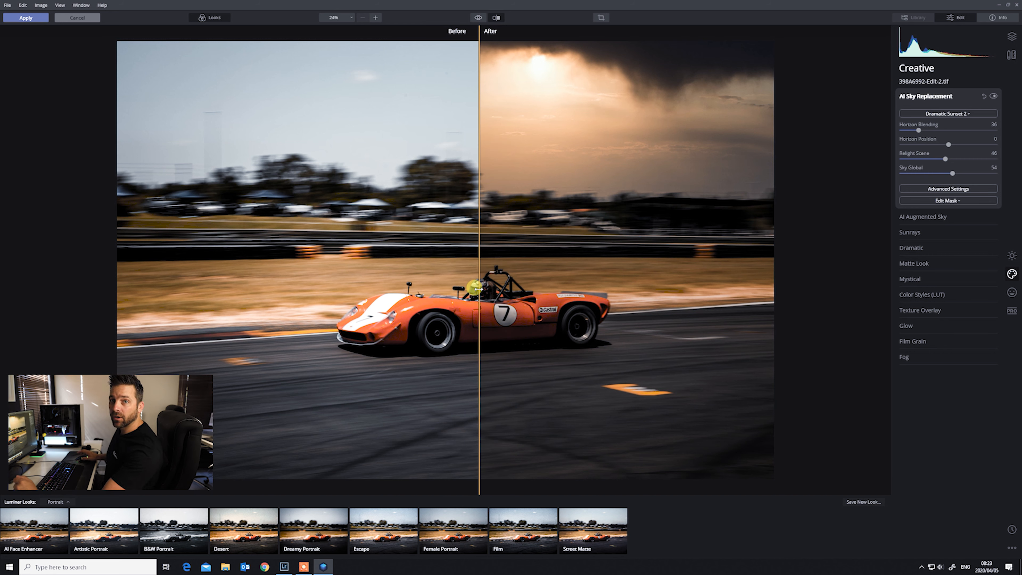
mouse_move(478, 289)
left_mouse_down()
mouse_move(337, 282)
mouse_move(541, 288)
mouse_move(326, 294)
mouse_move(620, 296)
mouse_move(482, 300)
left_mouse_up()
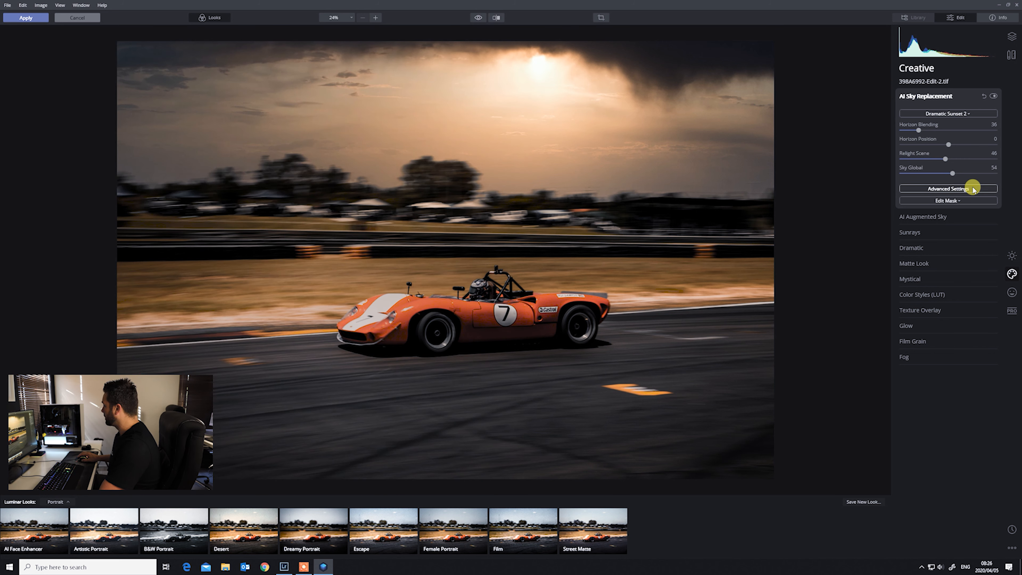
- In the sky's Advanced Settings, set Sky Defocus to 8, Sky Temperature to 18 and Sky Exposure to 55
left_click(968, 189)
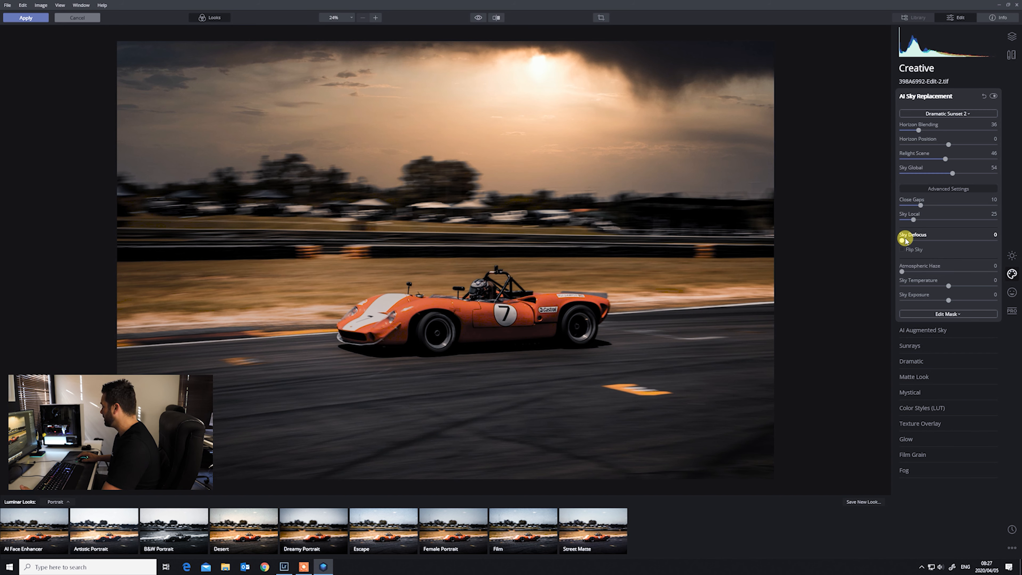
mouse_move(903, 240)
left_mouse_down()
mouse_move(936, 243)
mouse_move(911, 248)
left_mouse_up()
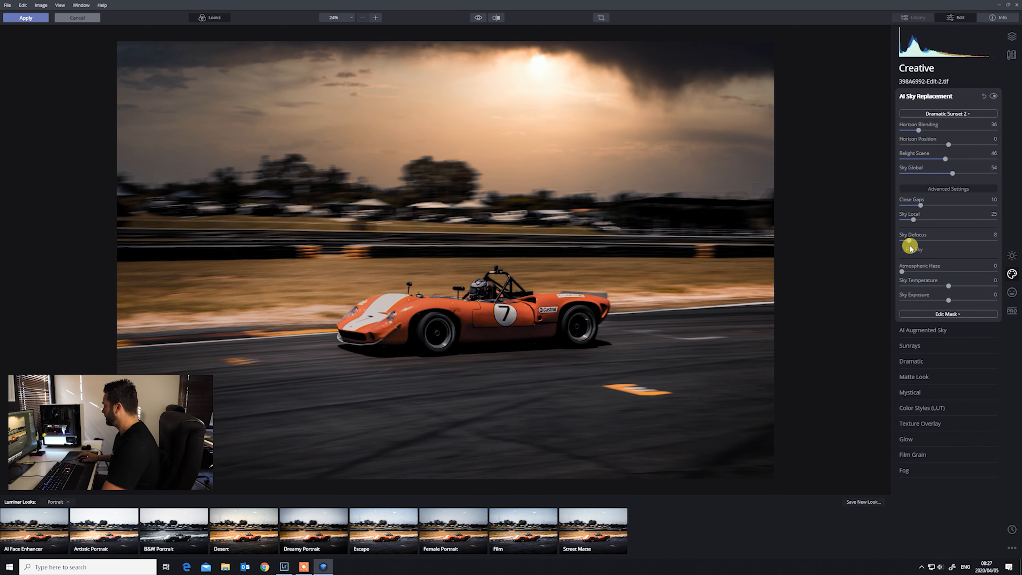
left_click_drag(949, 286, 950, 286)
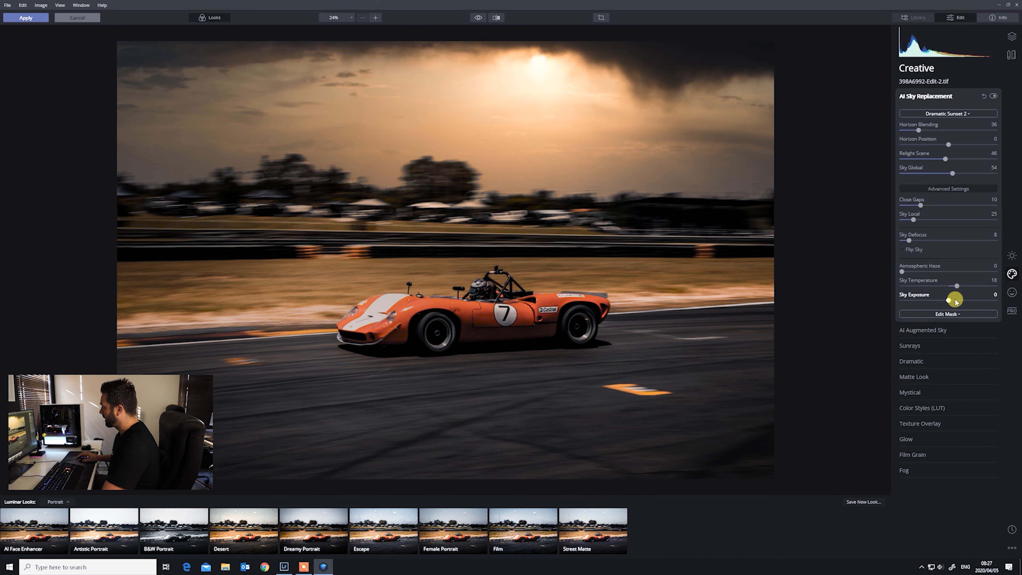
left_click_drag(949, 301, 974, 300)
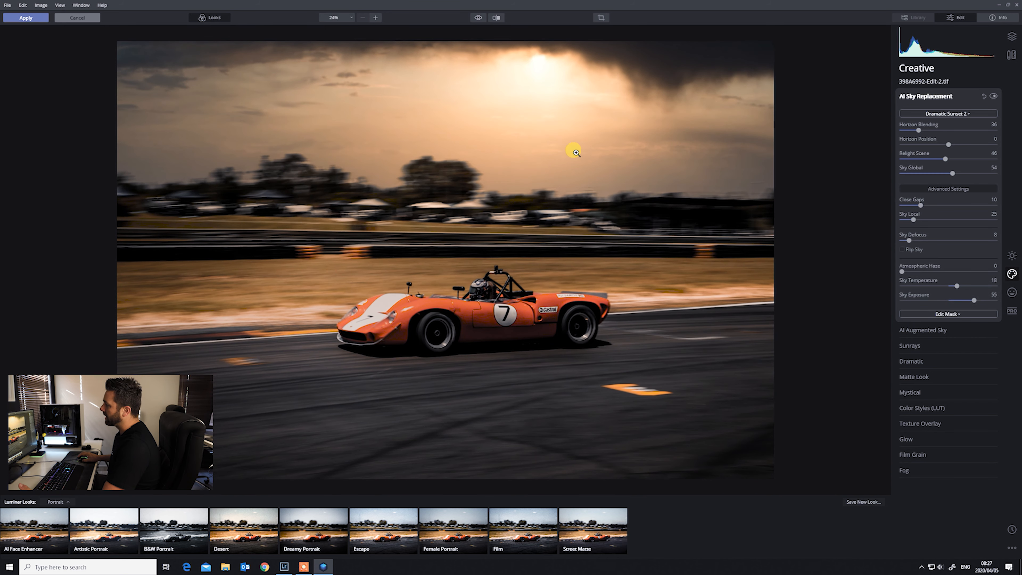
- Open Sunrays and place the sun center in the bright patch at the top of the sky
left_click(499, 18)
left_click_drag(152, 225, 116, 288)
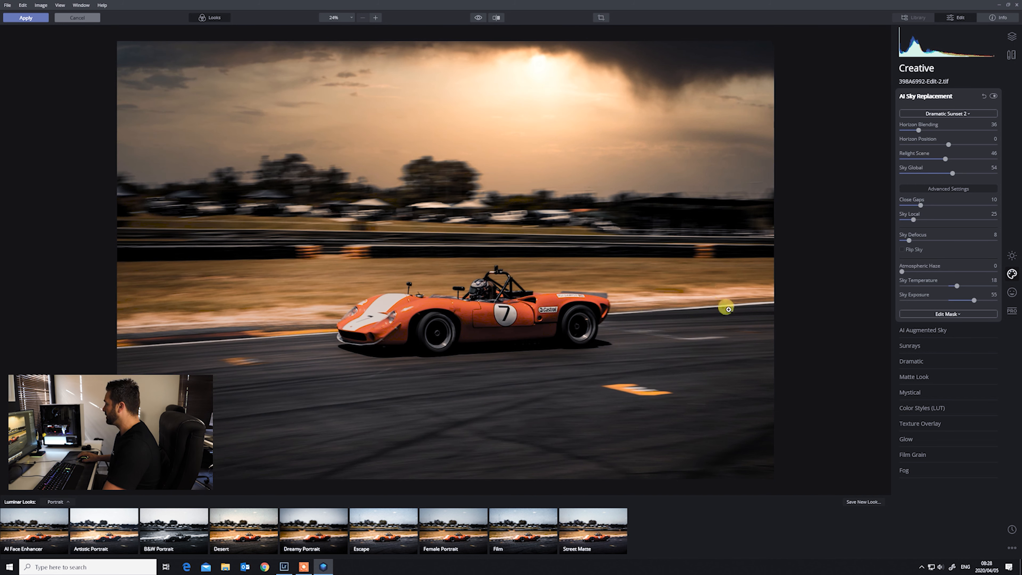
left_click(922, 345)
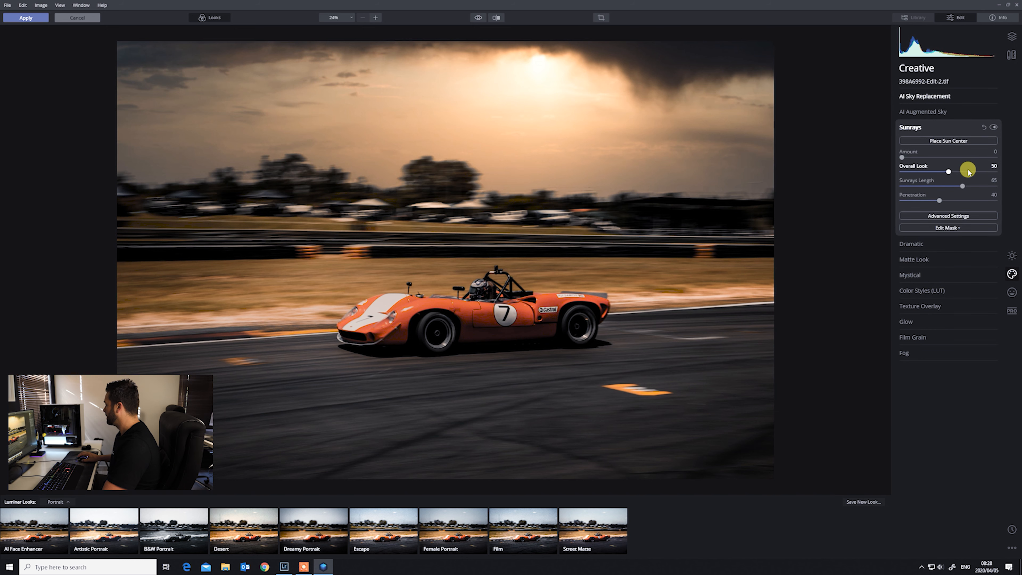
left_click(946, 141)
left_click(316, 136)
left_click_drag(320, 139, 540, 79)
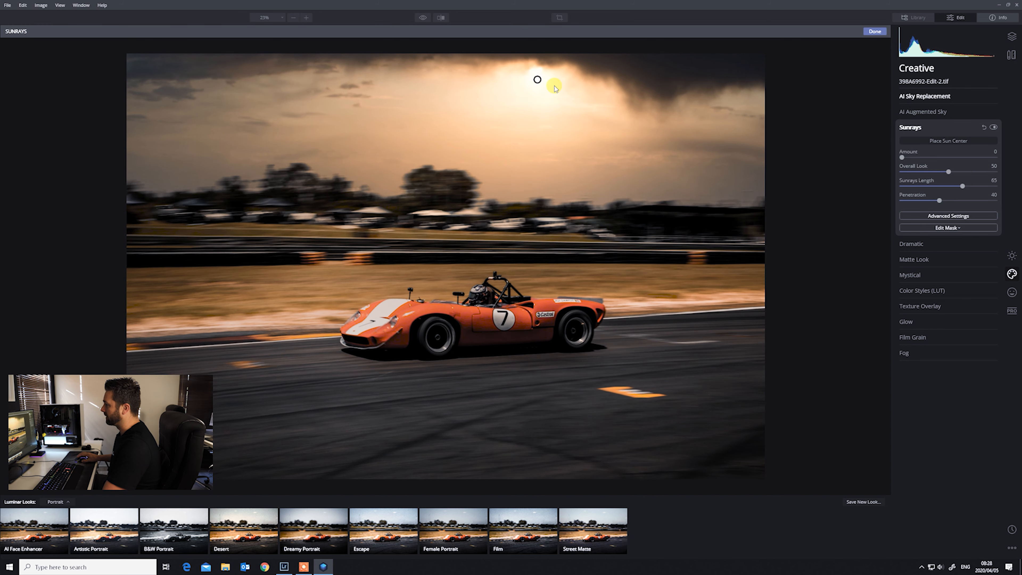
- Set Sunrays Amount to 22, Overall Look to 10, Sunrays Length to 47 and Penetration to 23, and apply the edits
left_click_drag(901, 157, 923, 158)
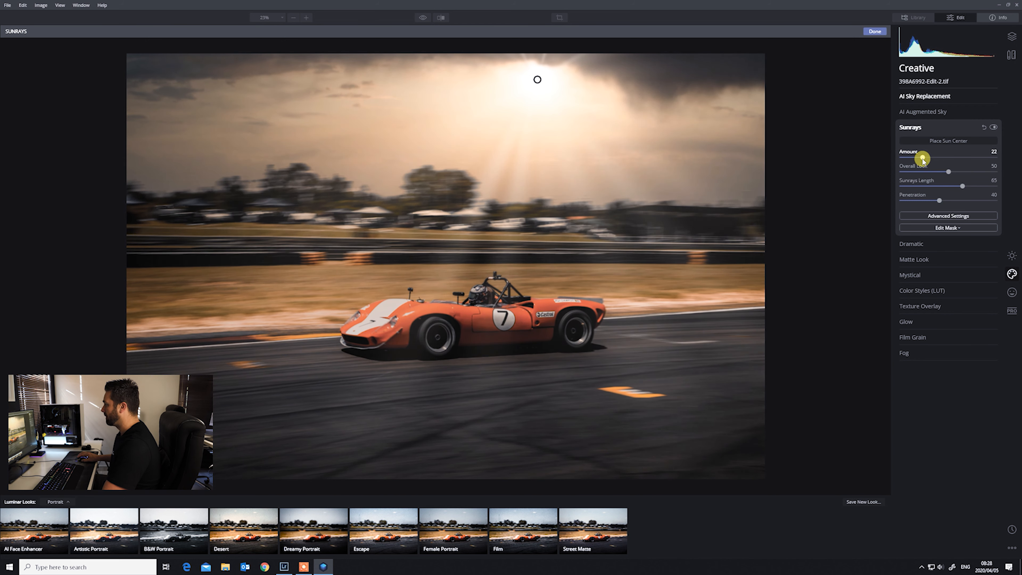
left_click_drag(950, 173, 922, 175)
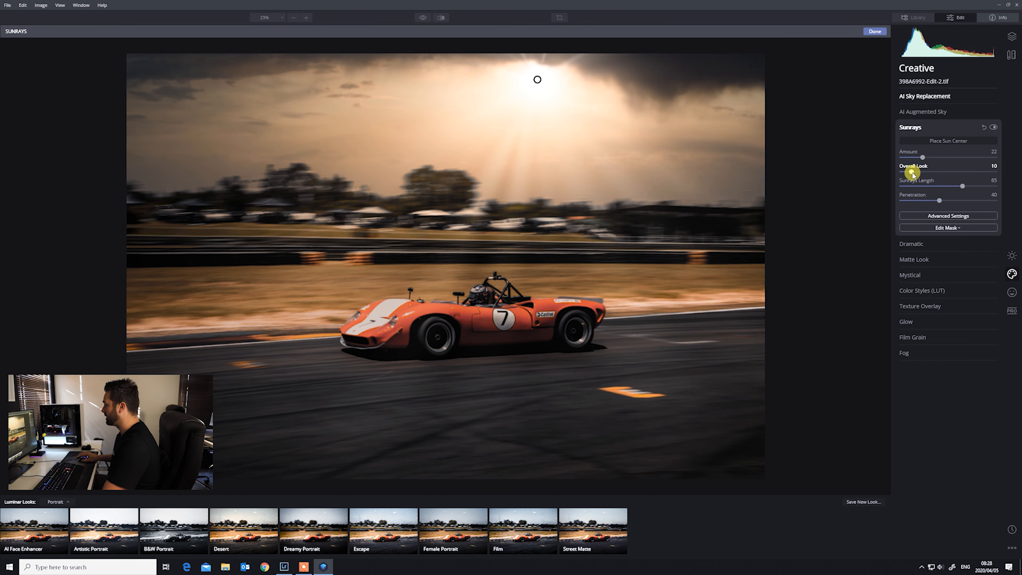
left_click_drag(961, 186, 923, 198)
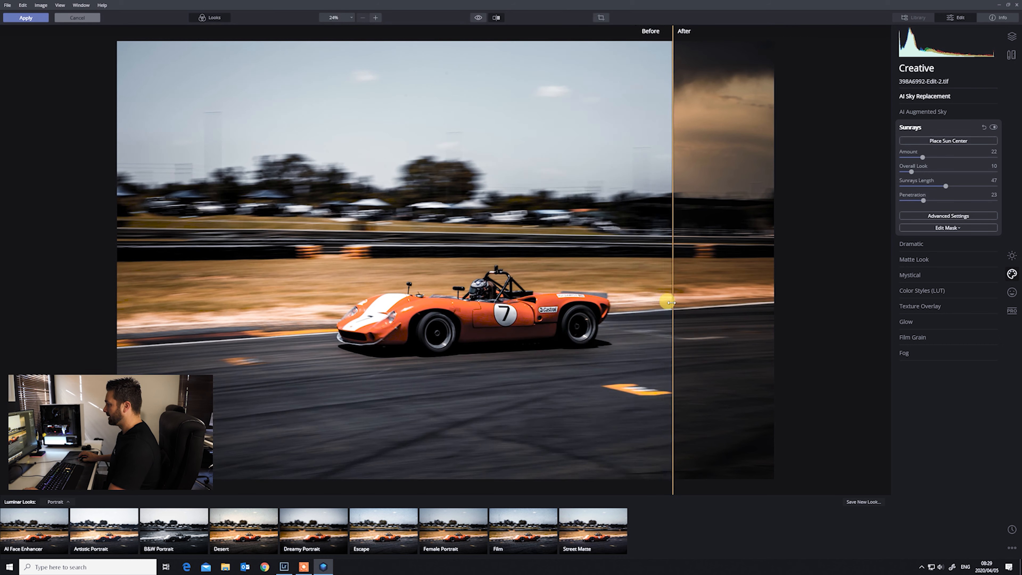
left_click_drag(666, 297, 428, 352)
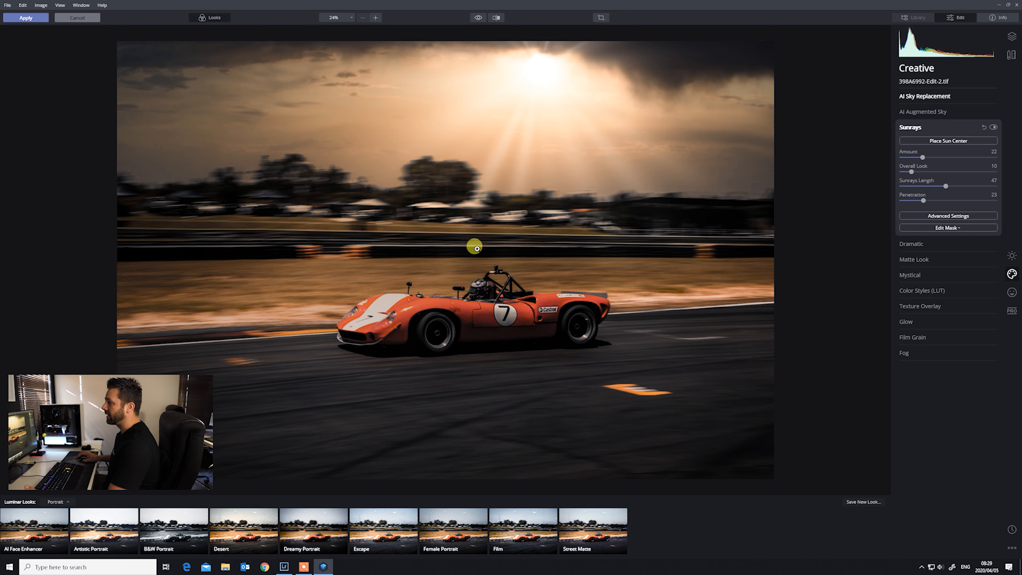
left_click(32, 18)
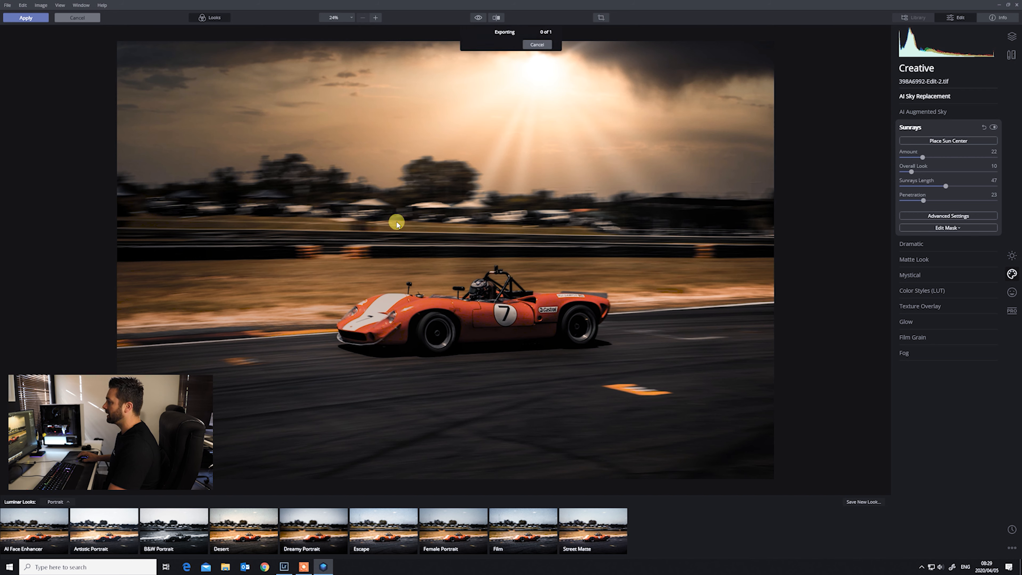